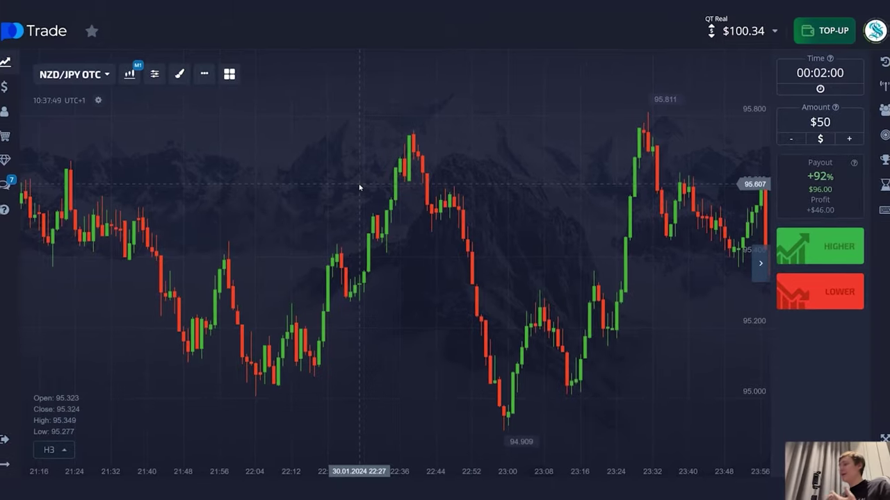
Step: Check that the USD/CAD OTC chart uses candles with the M1 time frame
drag(359, 187, 632, 183)
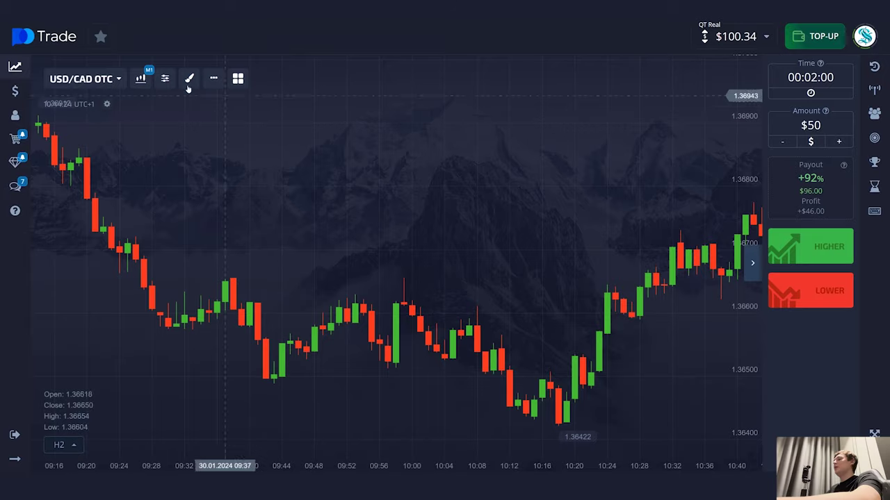
click(146, 77)
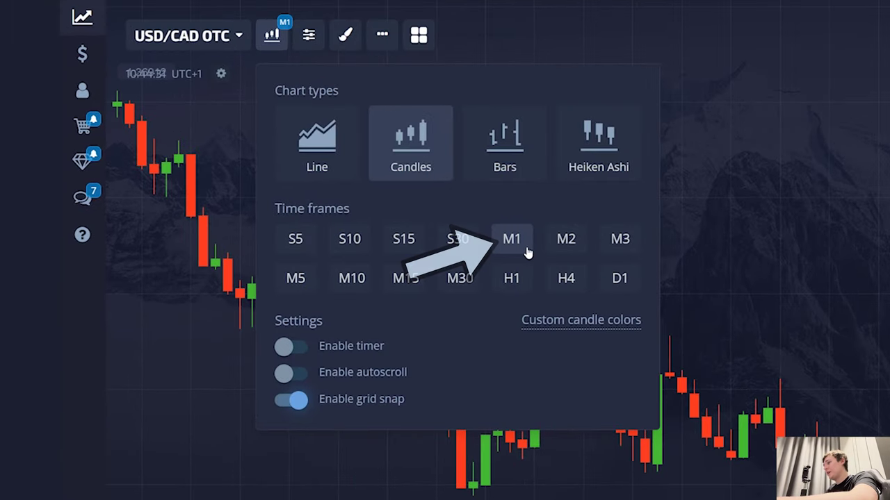
click(661, 192)
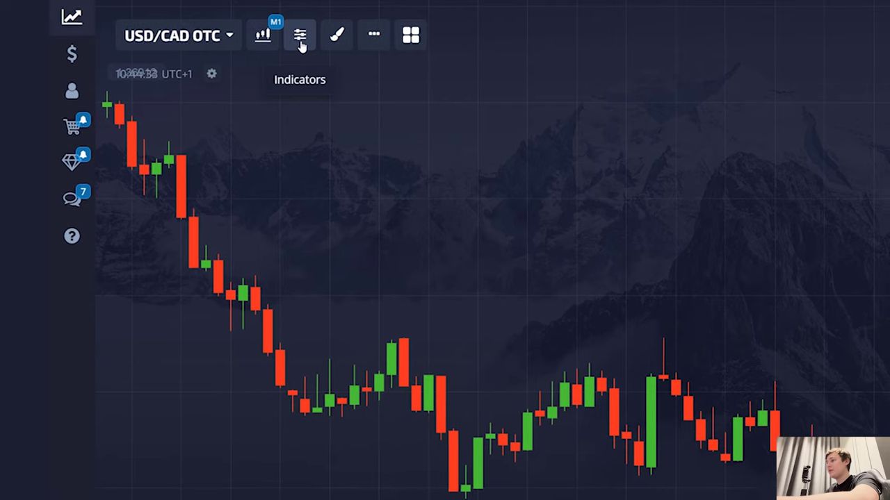
Step: Add the Keltner channel and Stochastic Oscillator indicators to the USD/CAD OTC chart
click(301, 39)
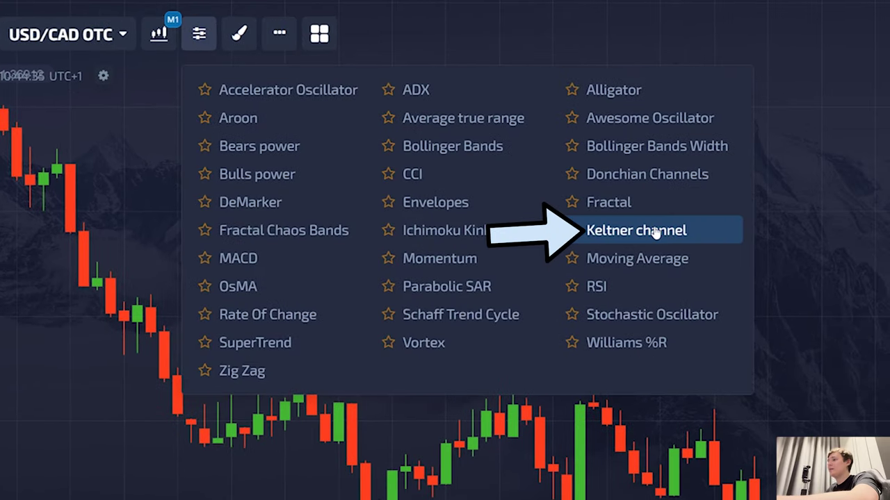
click(656, 234)
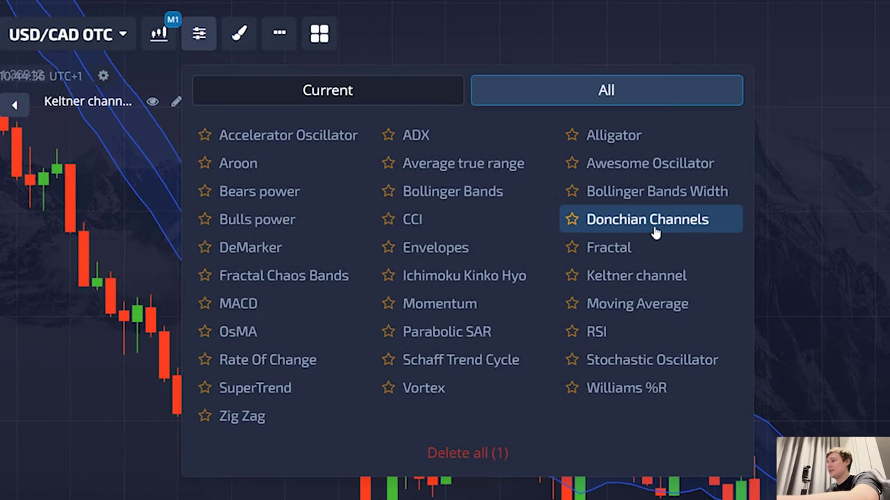
click(673, 359)
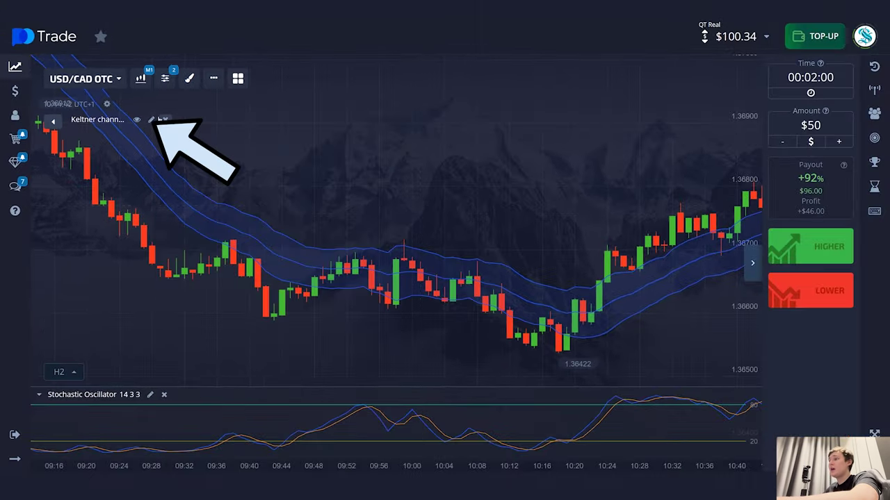
Step: Set the Keltner channel's EMA Period to 24
click(176, 101)
drag(432, 222, 415, 222)
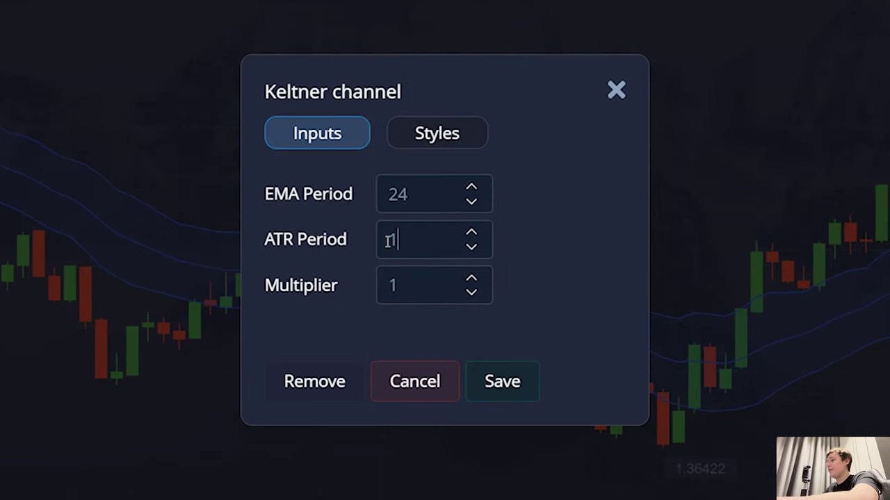
Step: Style the Keltner channel's top line yellow at 2px and its middle line yellow
click(439, 137)
click(452, 195)
click(505, 255)
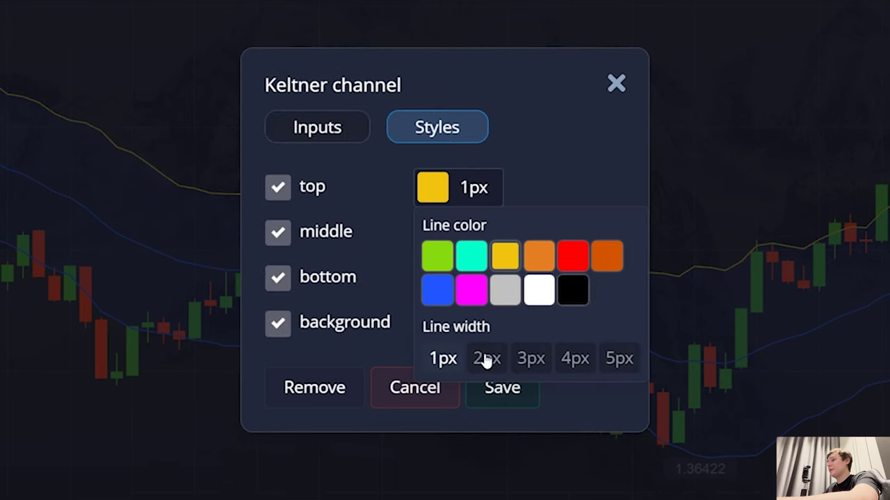
click(487, 358)
click(433, 233)
click(505, 299)
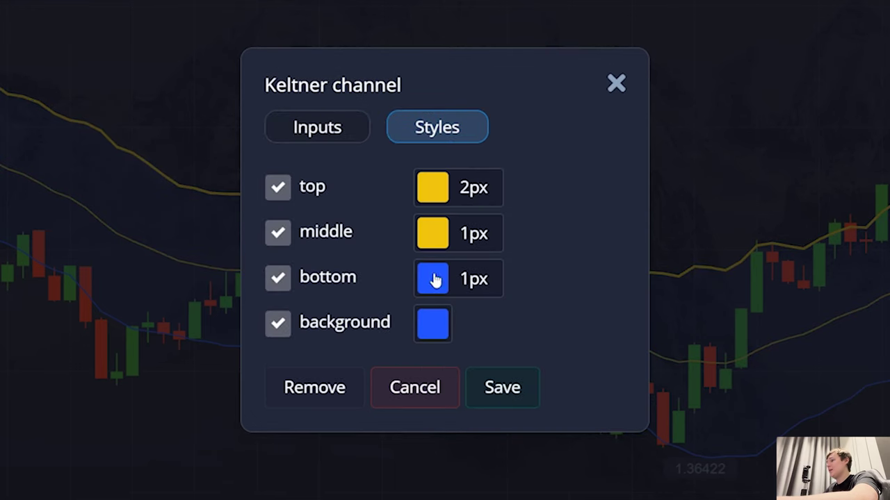
Step: Style the Keltner channel's bottom line yellow at 2px, make its background white, and save the indicator settings
click(444, 278)
click(504, 347)
click(487, 449)
click(432, 323)
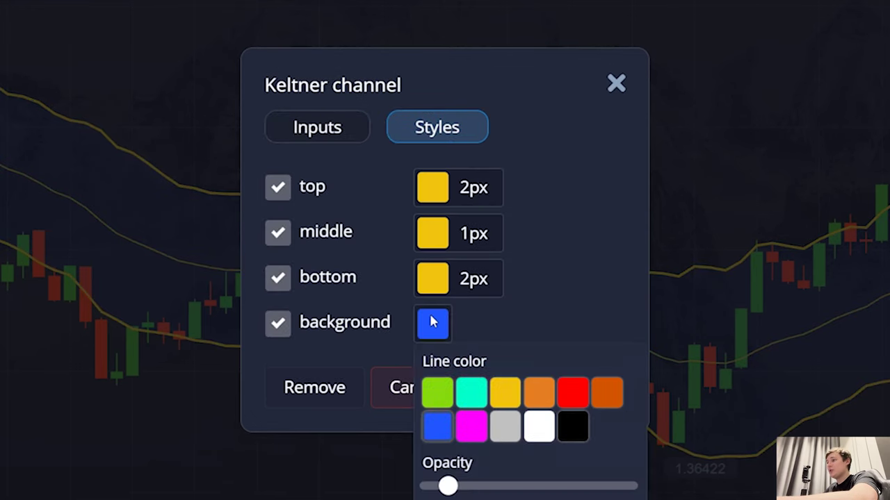
click(536, 425)
click(502, 387)
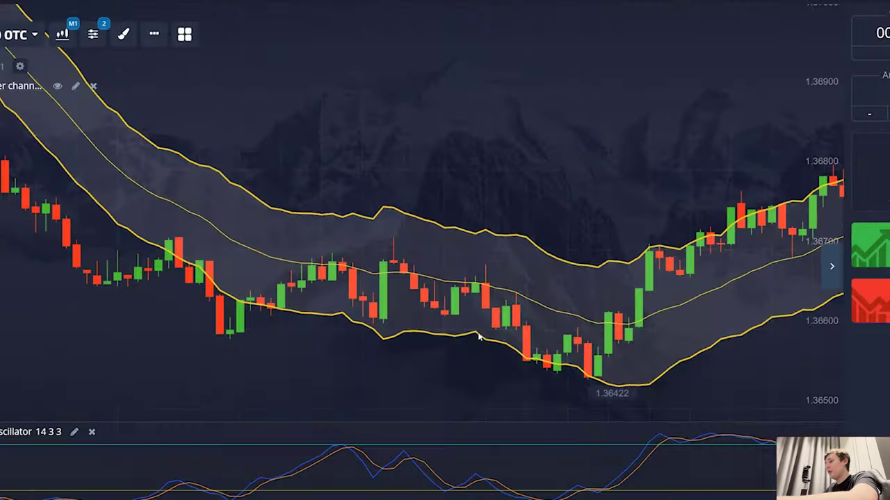
Step: Set the Stochastic Oscillator's %K Period to 17, %D Period to 5 and Smoothing period to 5
click(63, 437)
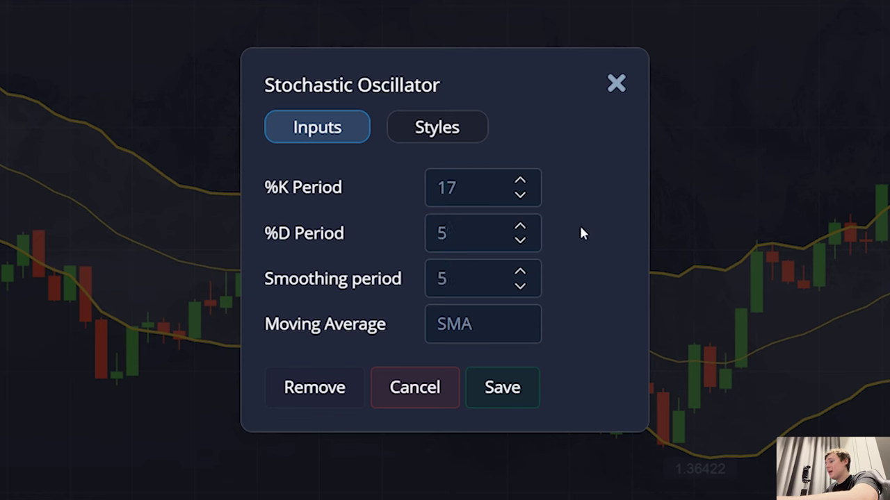
click(440, 131)
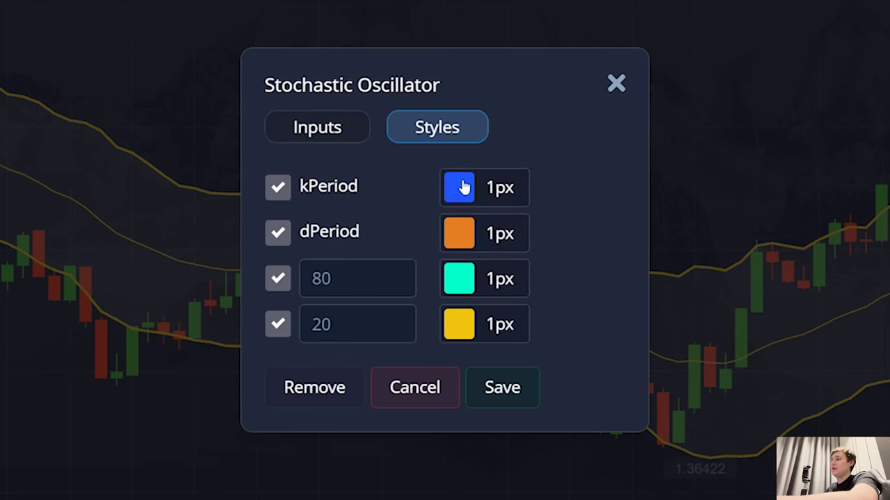
Step: Style the Stochastic Oscillator's kPeriod line yellow at 2px and widen its dPeriod line to 2px
click(459, 189)
click(531, 255)
click(512, 358)
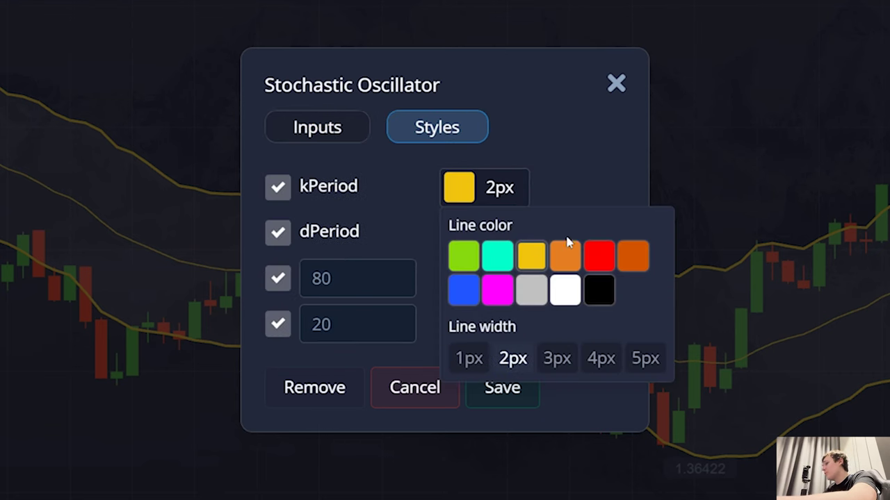
click(557, 182)
click(458, 234)
click(515, 405)
click(552, 226)
Step: Color the Stochastic Oscillator's 80 level green and its 20 level red, both 2px wide, and save the settings
click(461, 281)
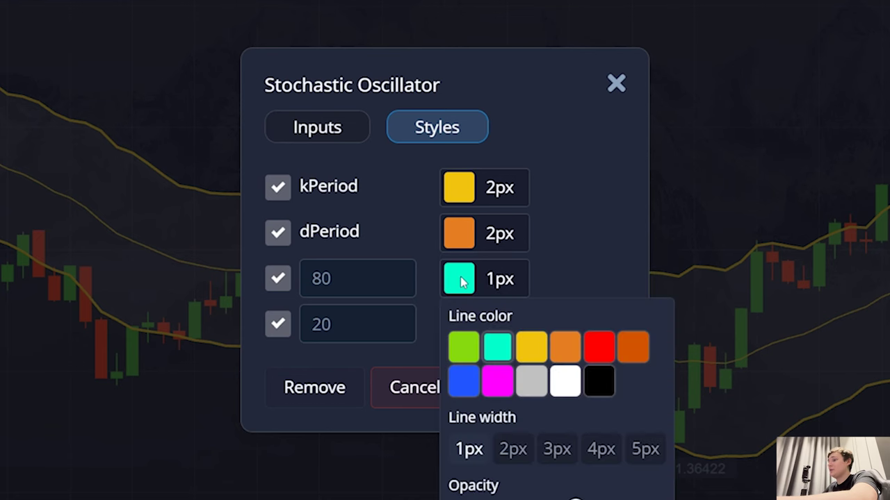
click(463, 347)
click(518, 446)
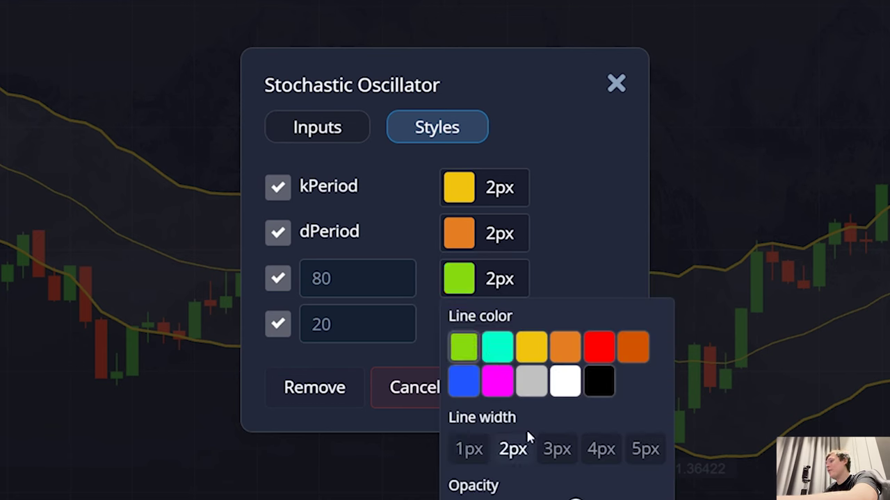
click(556, 283)
click(461, 324)
click(592, 393)
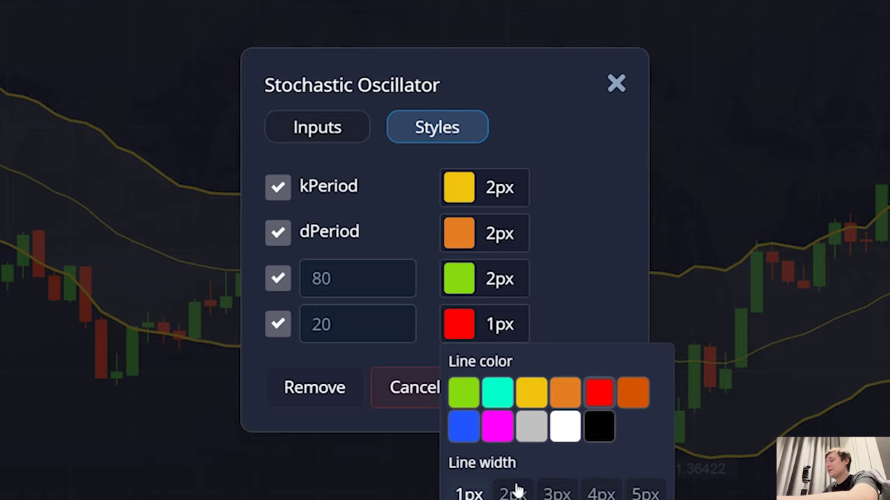
click(513, 492)
click(559, 323)
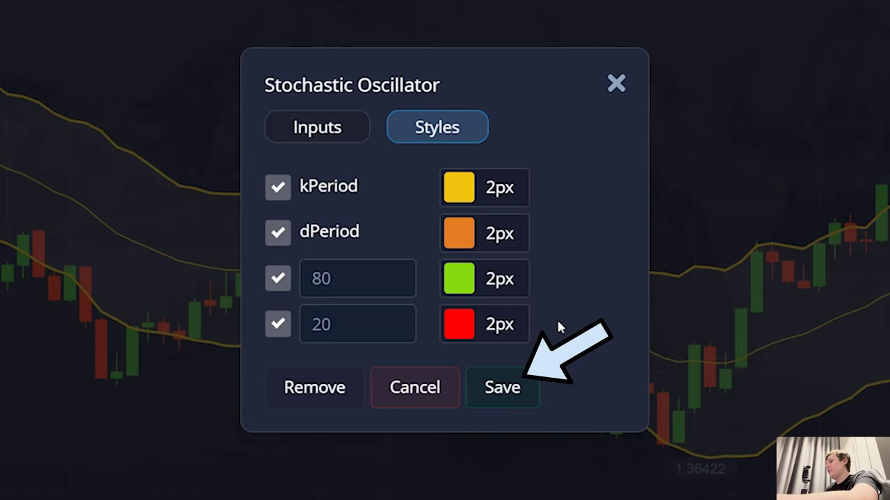
click(502, 387)
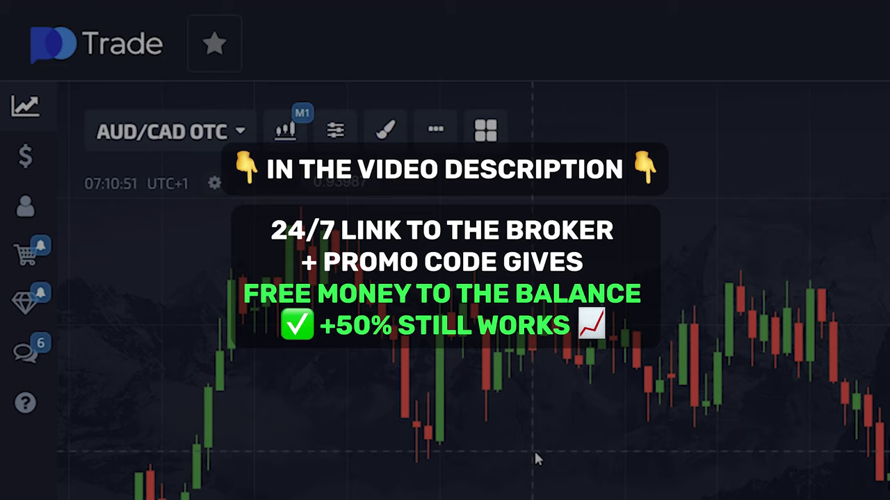
scroll(436, 462, up, 3)
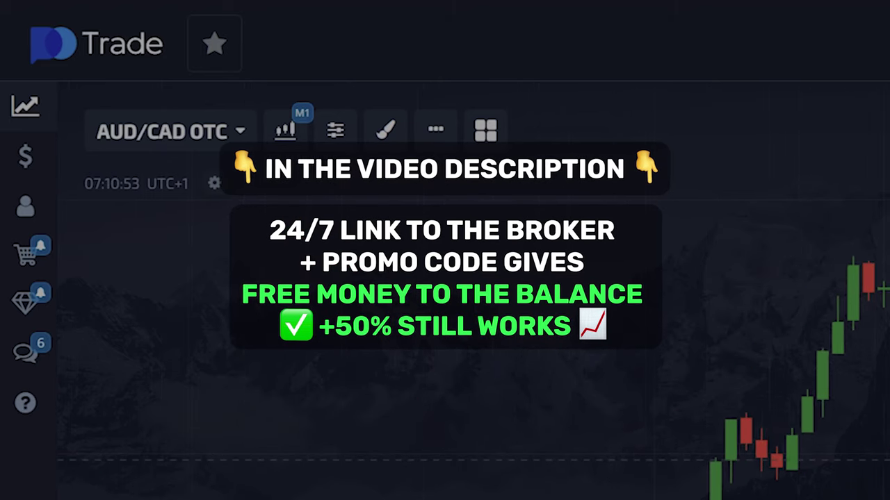
drag(436, 463, 787, 461)
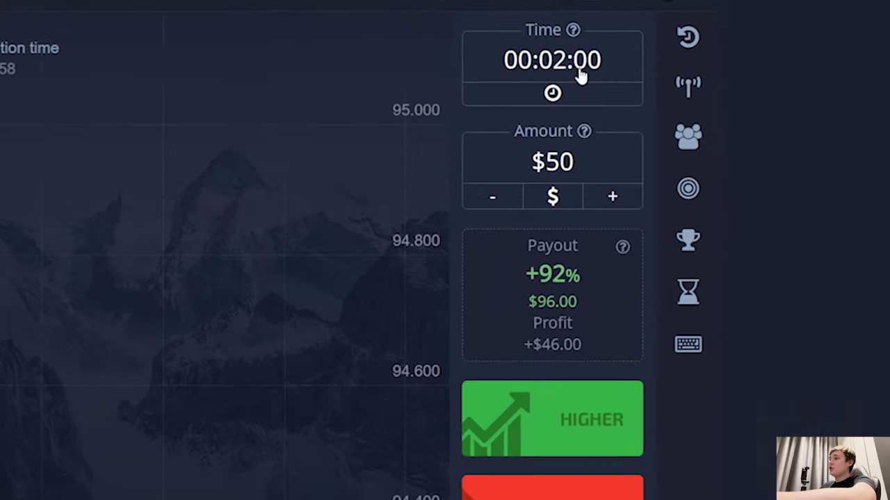
Step: Raise the trade amount to $80 and open a Higher trade with a two-minute expiry
click(570, 206)
click(570, 206)
click(569, 206)
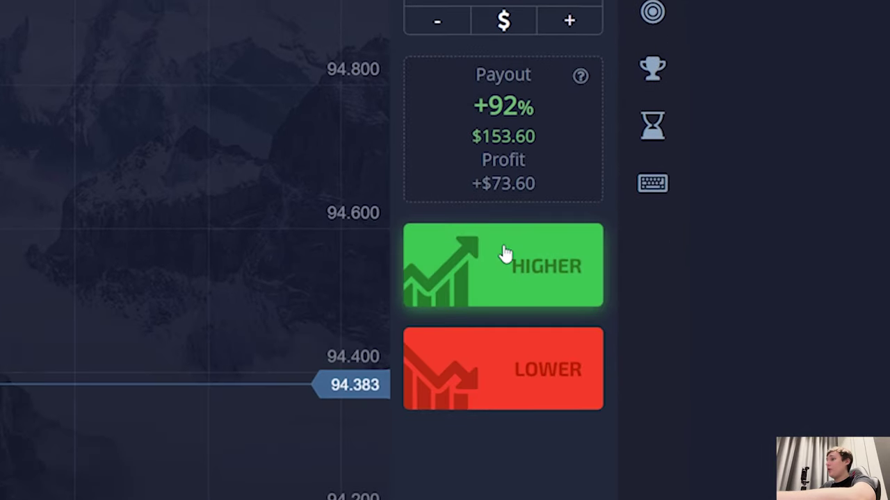
click(473, 234)
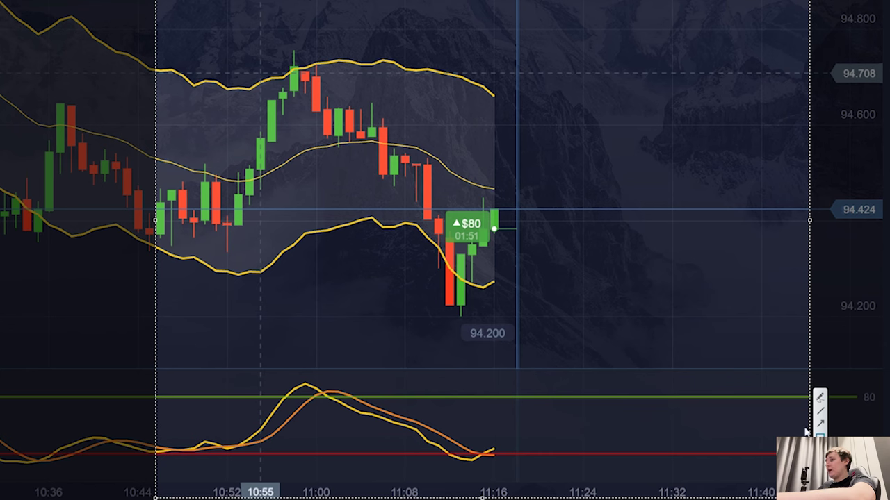
Step: Draw white rectangles around the candles at the lower Keltner line and the Stochastic crossover near the red level
drag(440, 232, 492, 316)
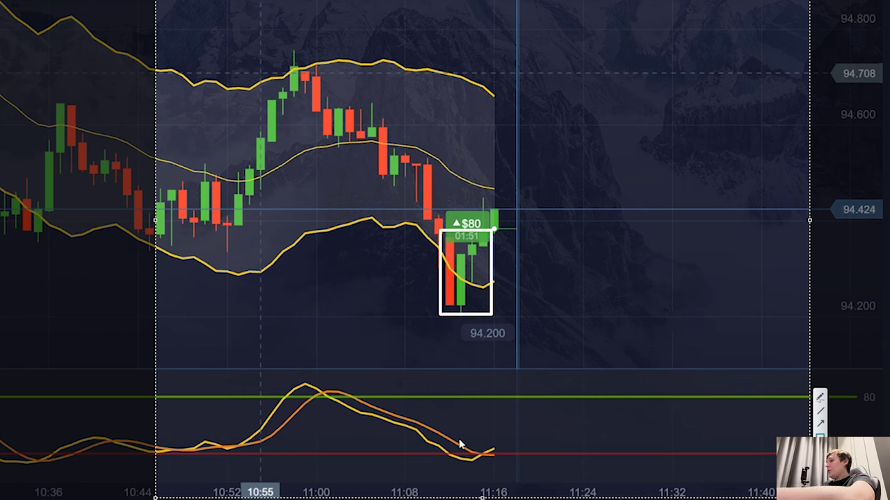
drag(450, 434, 490, 475)
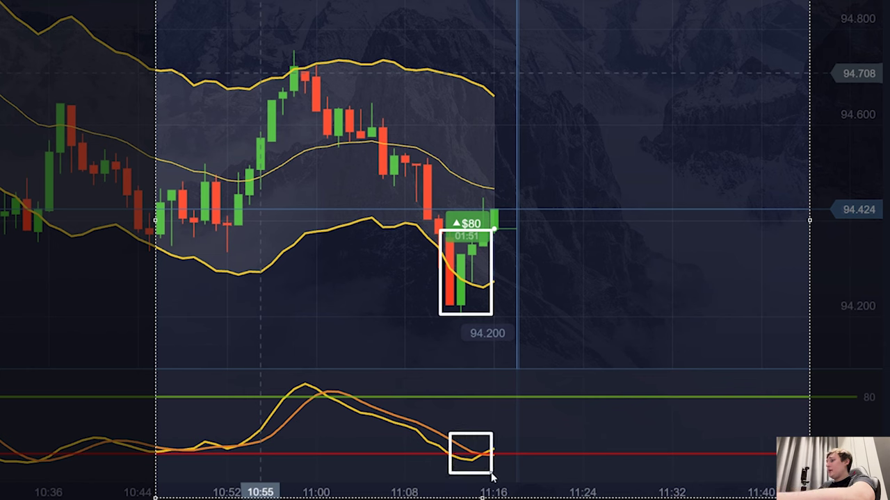